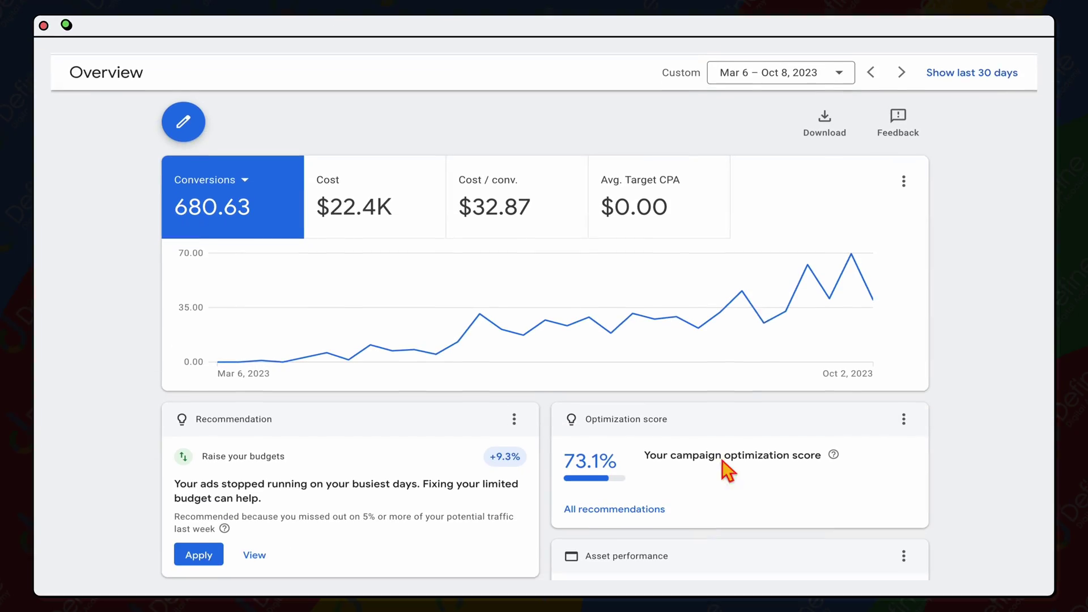
# Step: Plot weekly Cost next to Conversions, giving the chart a second axis up to $1.7K
pyautogui.click(903, 181)
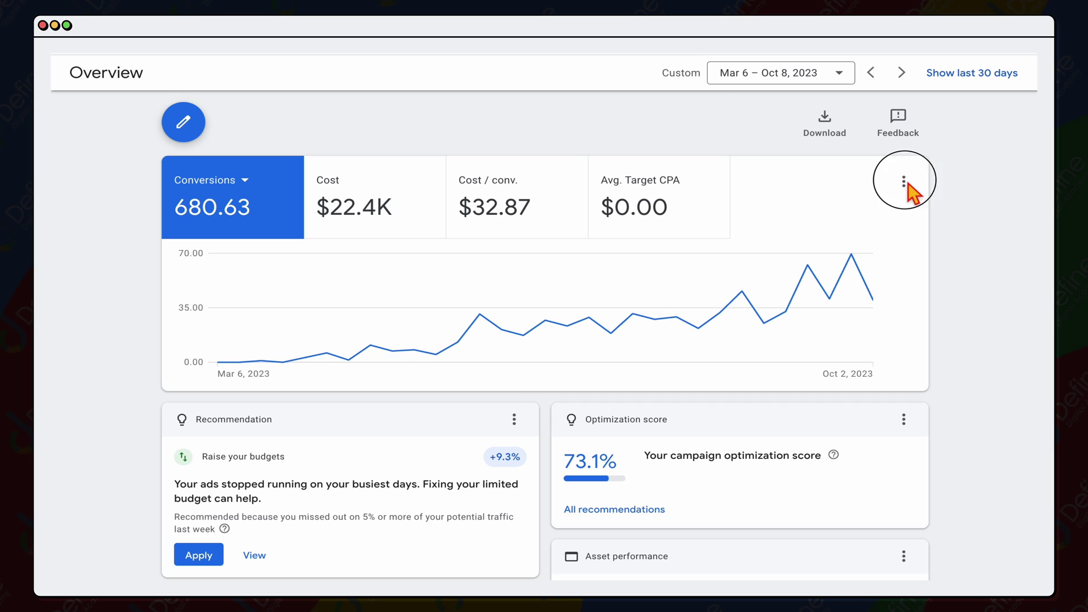
pyautogui.click(722, 130)
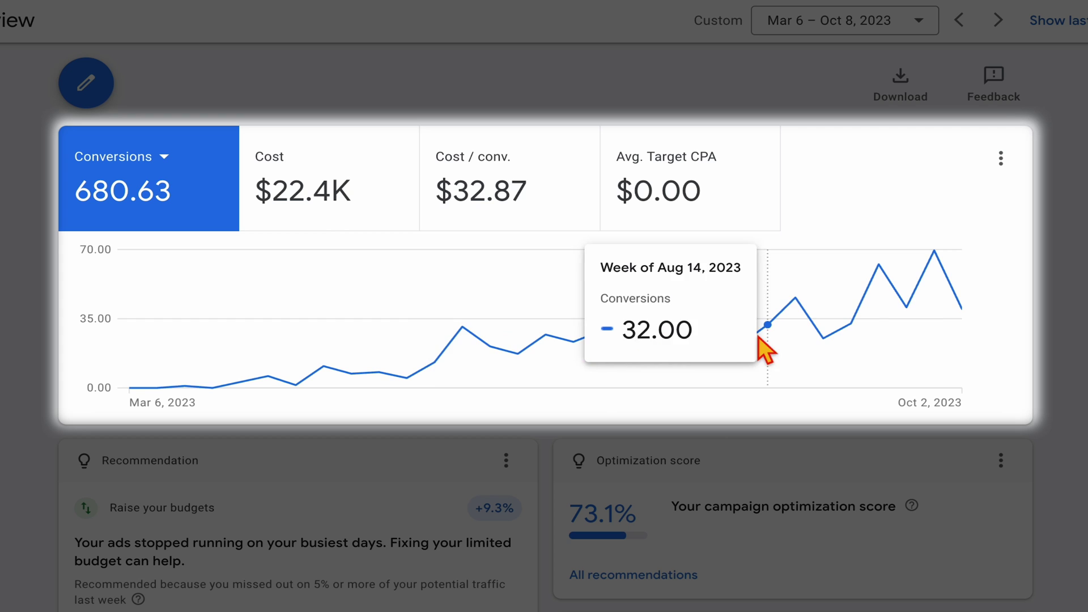
pyautogui.click(310, 202)
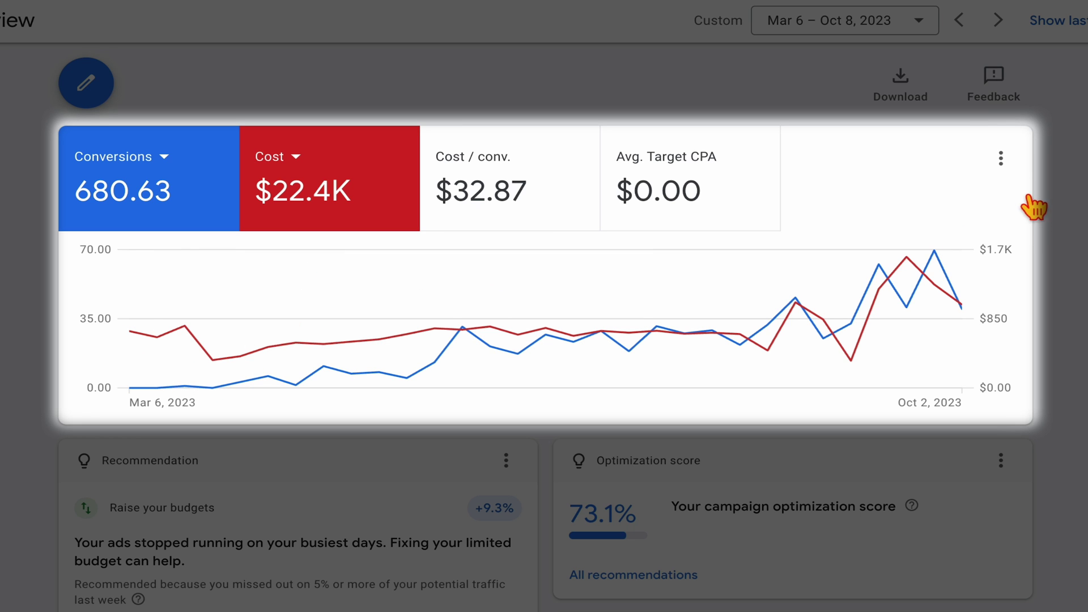
# Step: Switch the chart to monthly intervals and add Avg. Target CPA as a line
pyautogui.click(1017, 176)
pyautogui.click(1011, 262)
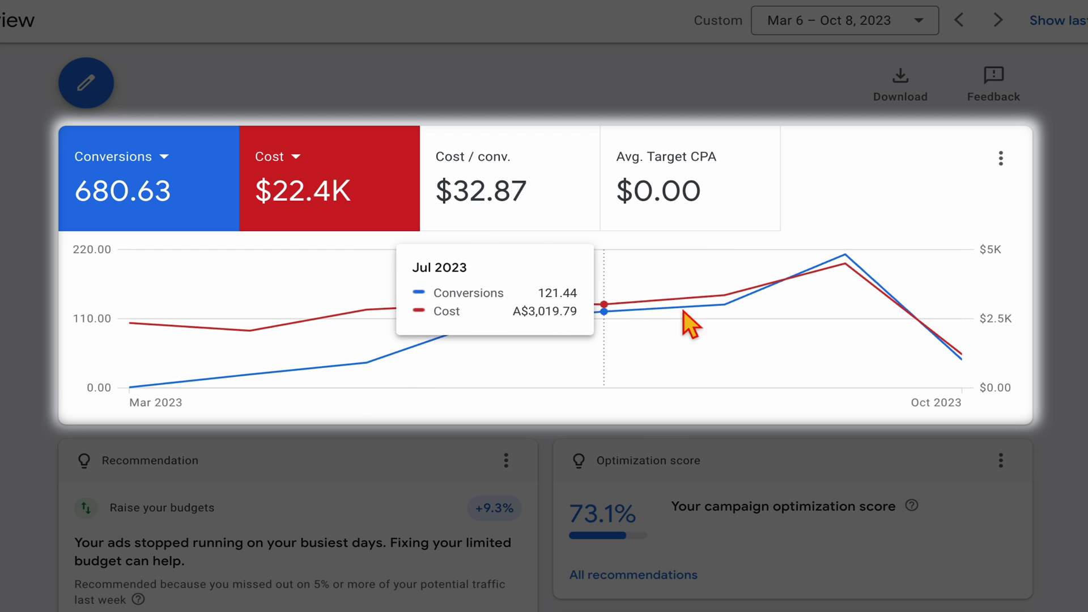
pyautogui.click(675, 207)
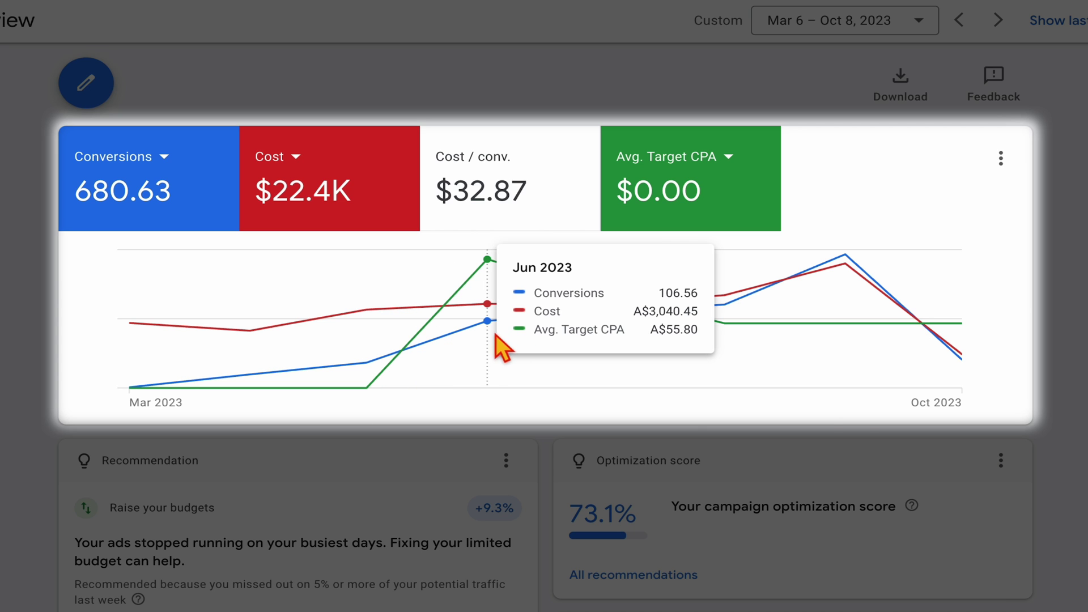
# Step: Return the chart to weekly intervals and add Cost / conv. to it
pyautogui.click(1001, 158)
pyautogui.click(1019, 248)
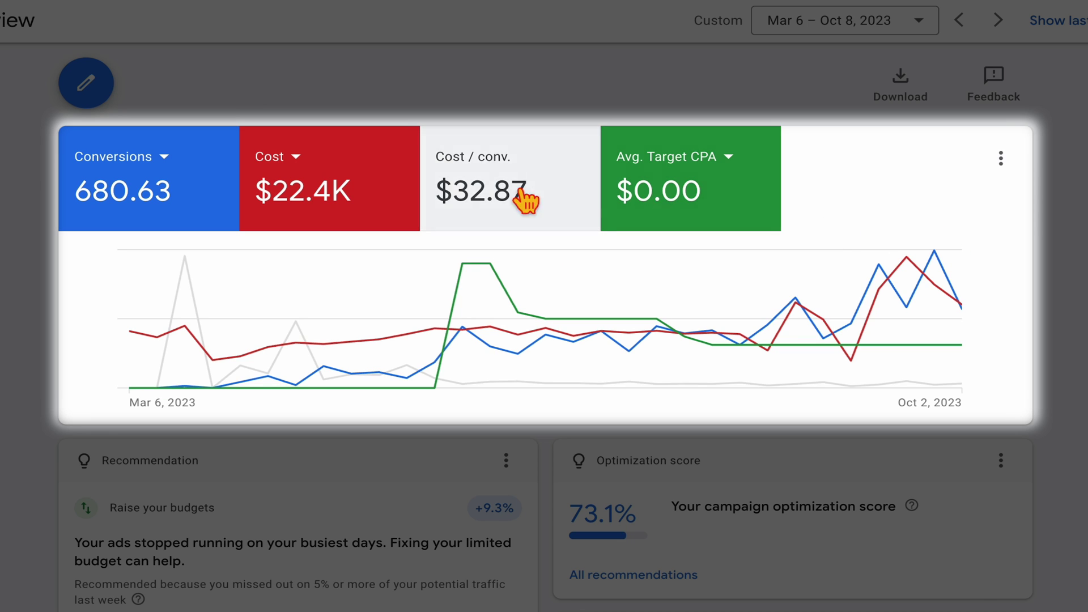
pyautogui.click(529, 209)
# Step: Drop Cost and Conversions, leaving Cost / conv. and Avg. Target CPA plotted weekly
pyautogui.click(709, 199)
pyautogui.click(242, 205)
pyautogui.click(194, 208)
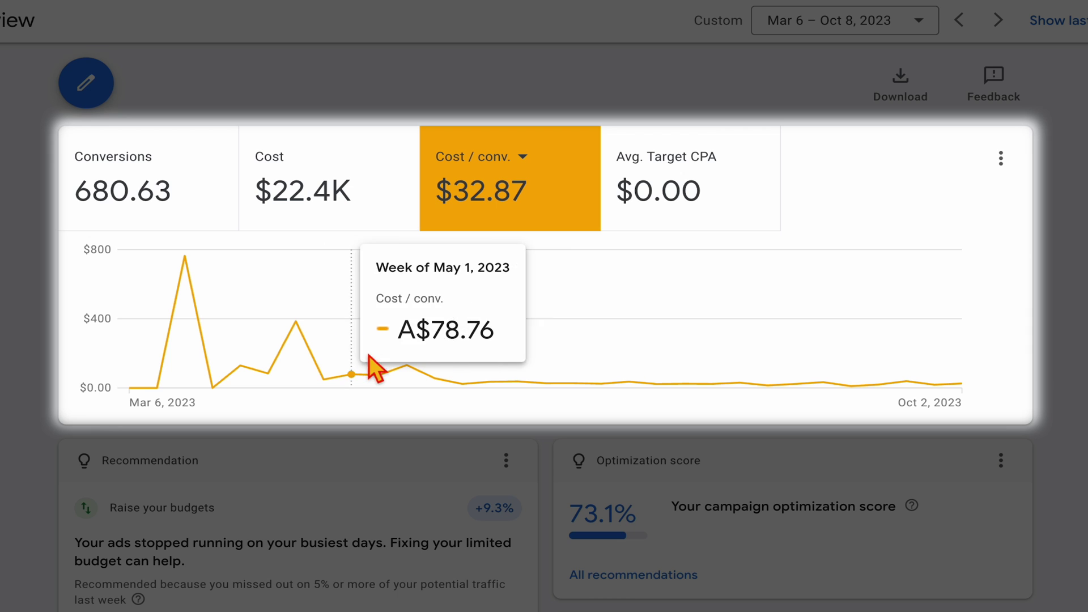
pyautogui.click(620, 201)
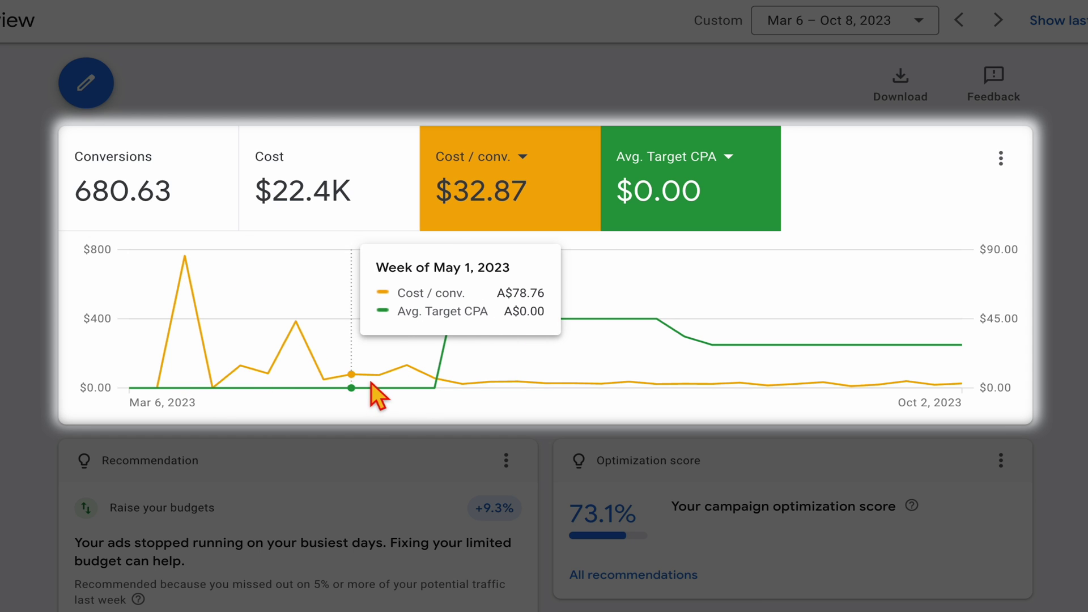
pyautogui.click(1000, 158)
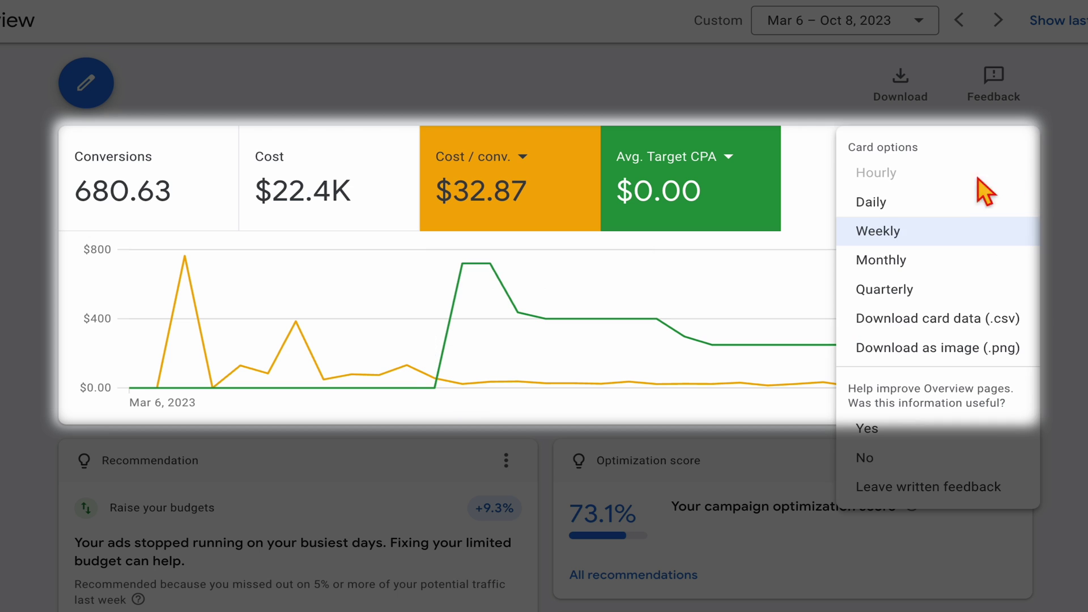
pyautogui.click(949, 208)
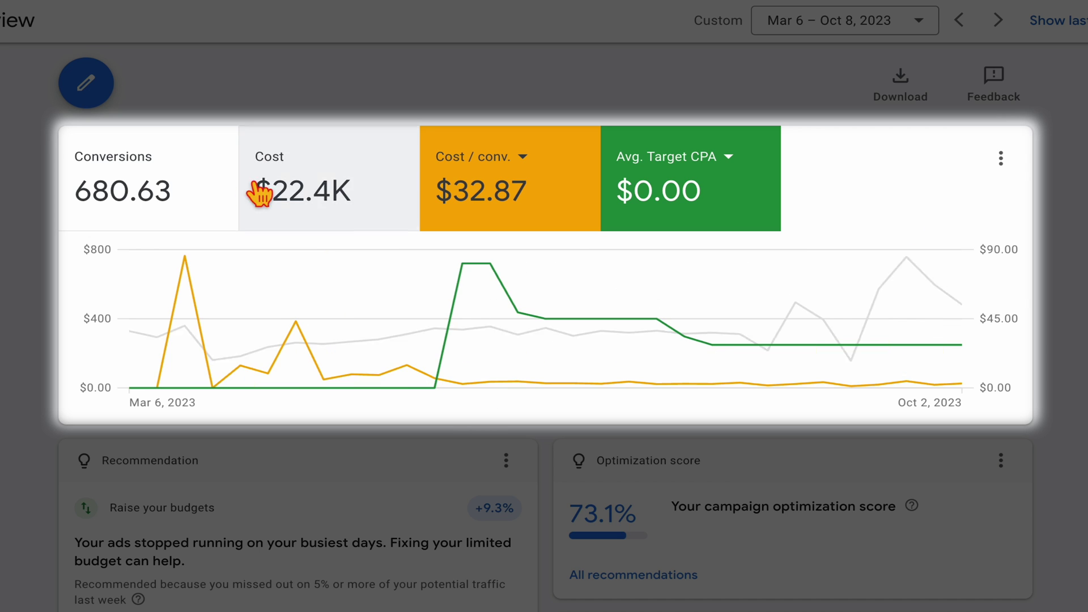
# Step: Swap the Cost tile for Impressions and chart it with Avg. Target CPA
pyautogui.click(149, 180)
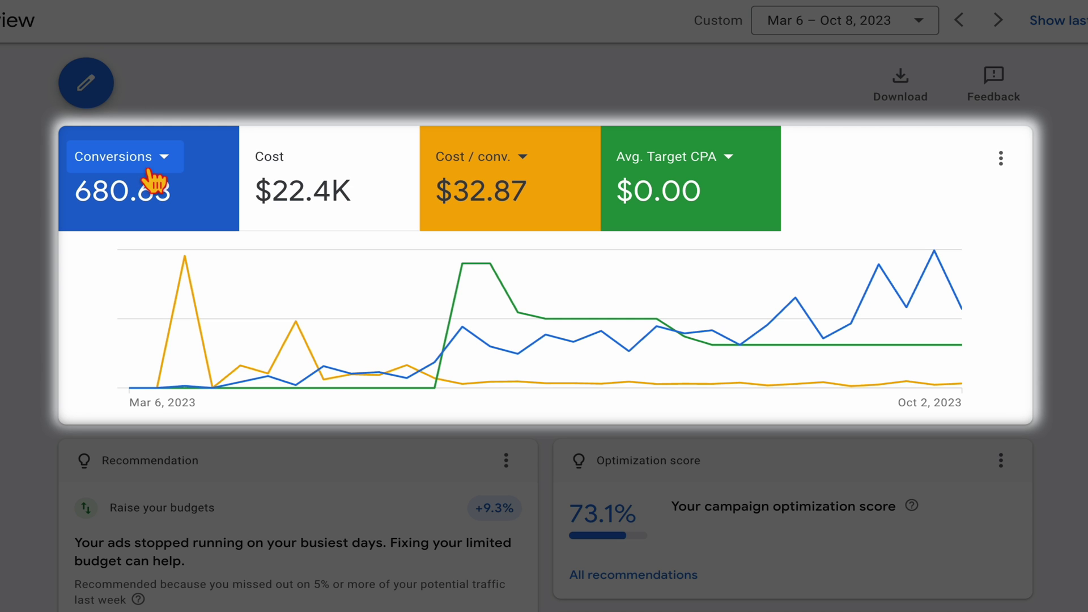
pyautogui.click(291, 167)
pyautogui.click(286, 168)
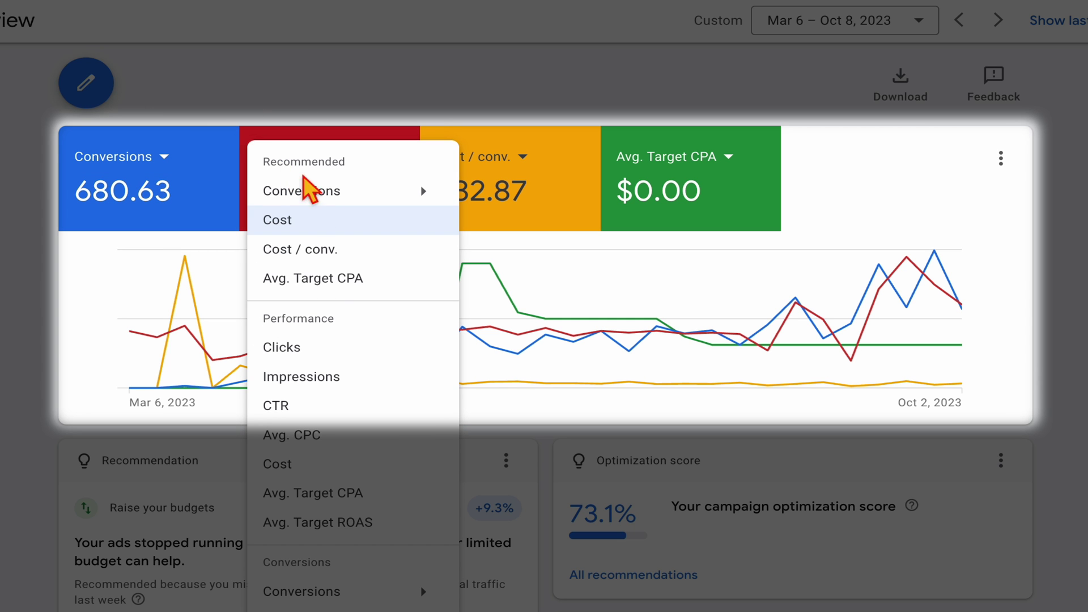
pyautogui.click(309, 371)
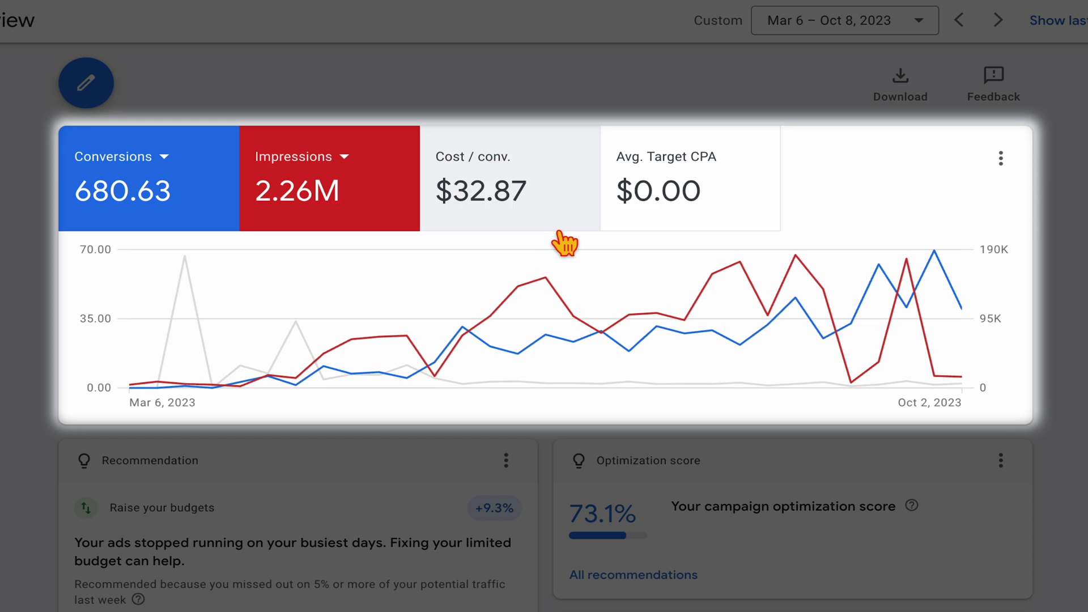
pyautogui.click(688, 225)
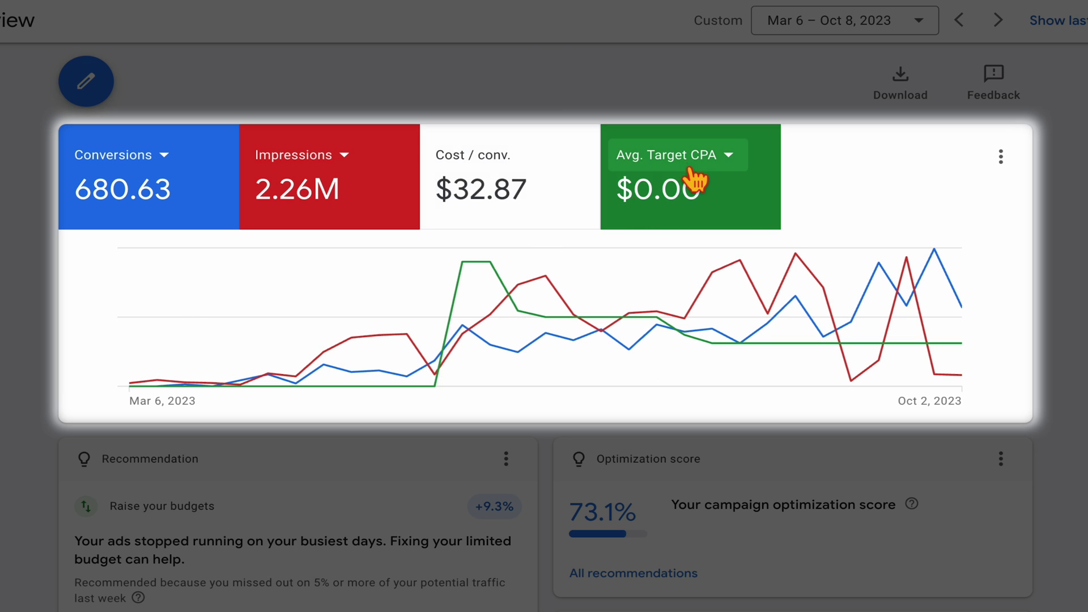
# Step: Replace the Cost / conv. tile with Cost and re-add Conversions to the chart
pyautogui.click(494, 169)
pyautogui.click(493, 158)
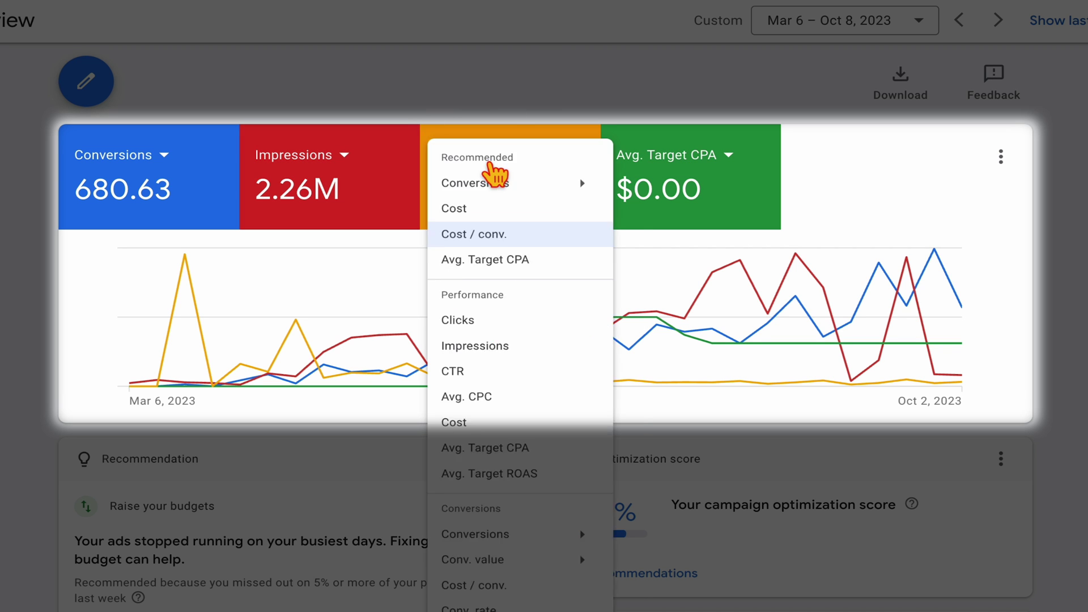
pyautogui.click(499, 218)
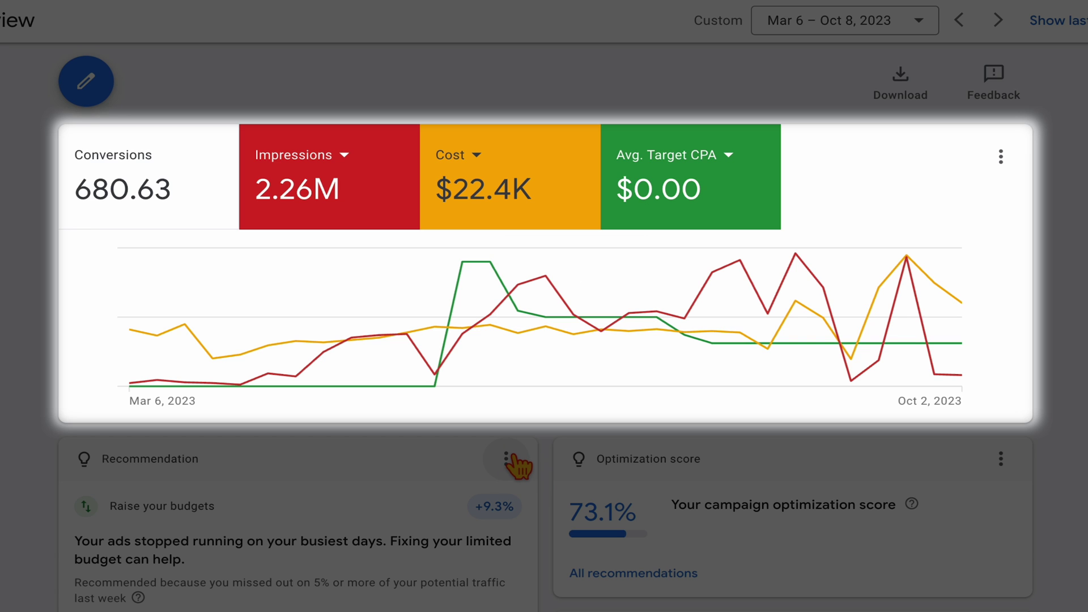
pyautogui.click(127, 180)
# Step: Swap the first tile to Avg. CPC and stop charting Cost, keeping Avg. Target CPA plotted
pyautogui.click(136, 173)
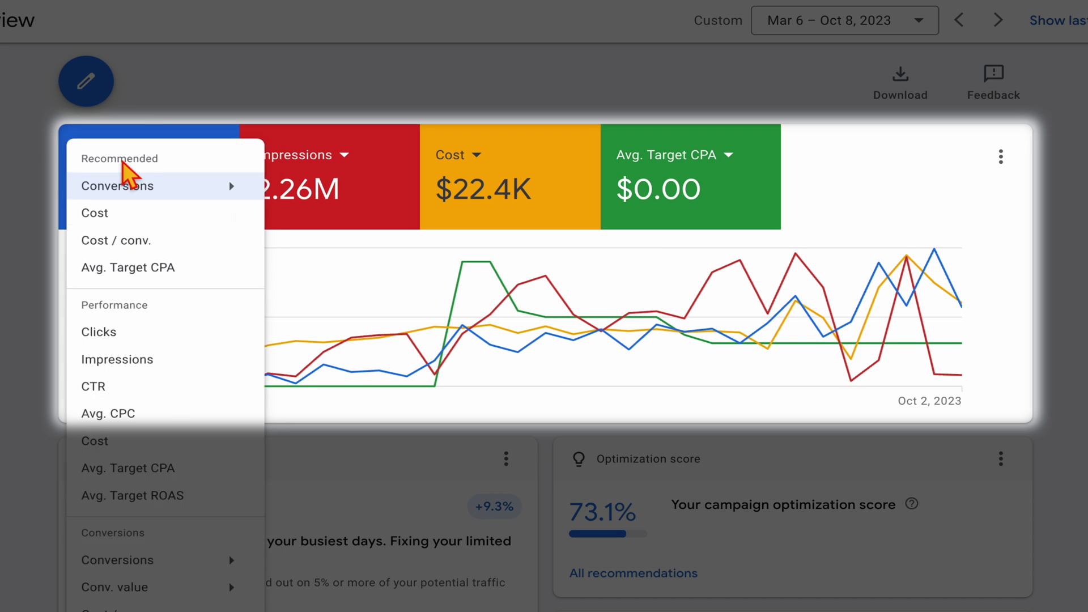
pyautogui.click(192, 436)
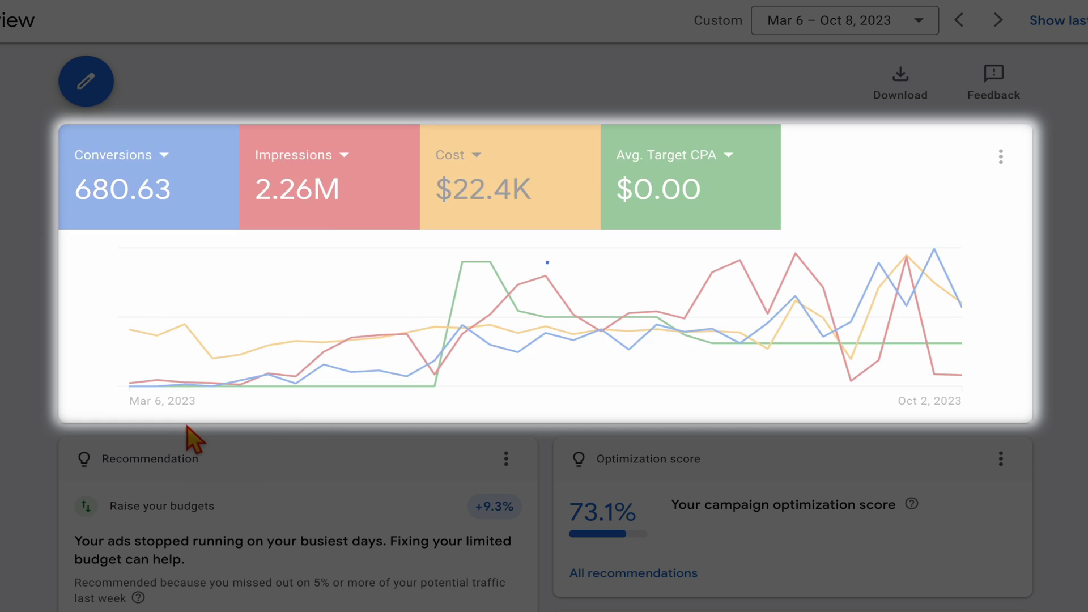
pyautogui.click(510, 204)
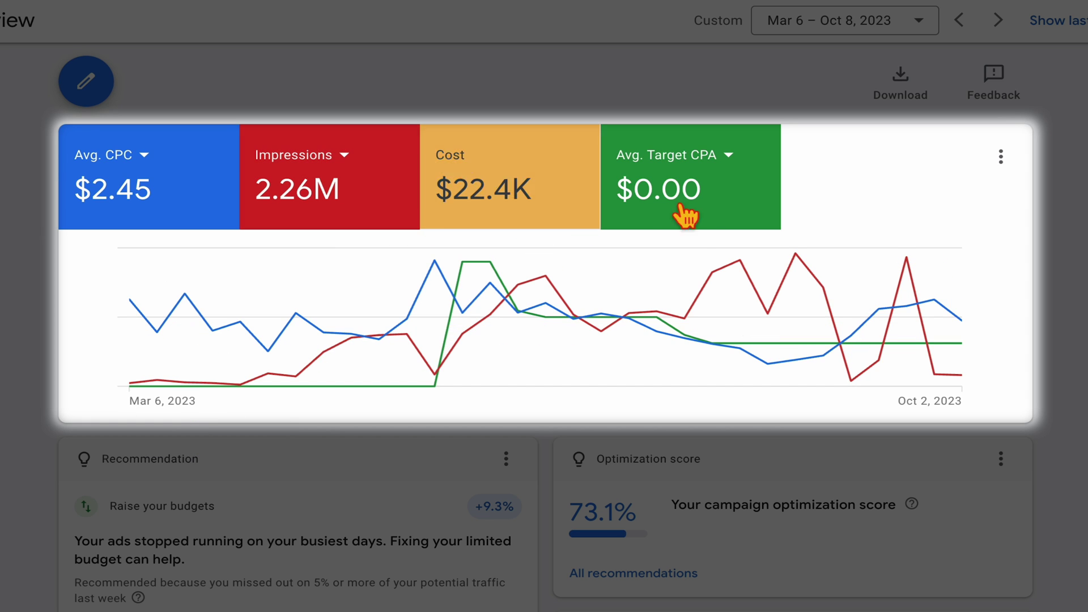
pyautogui.click(687, 213)
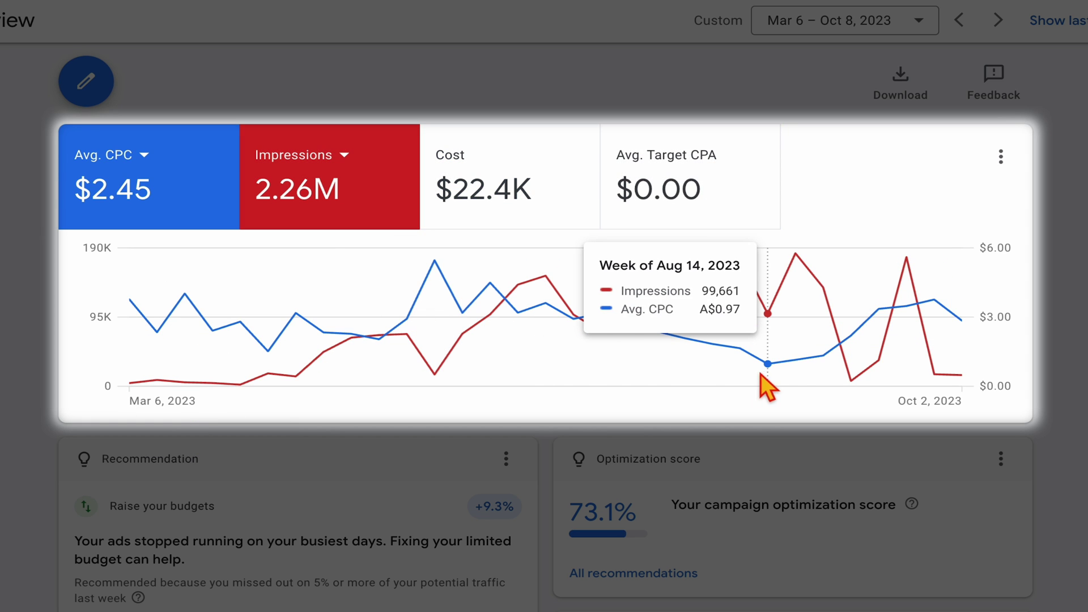
pyautogui.click(687, 177)
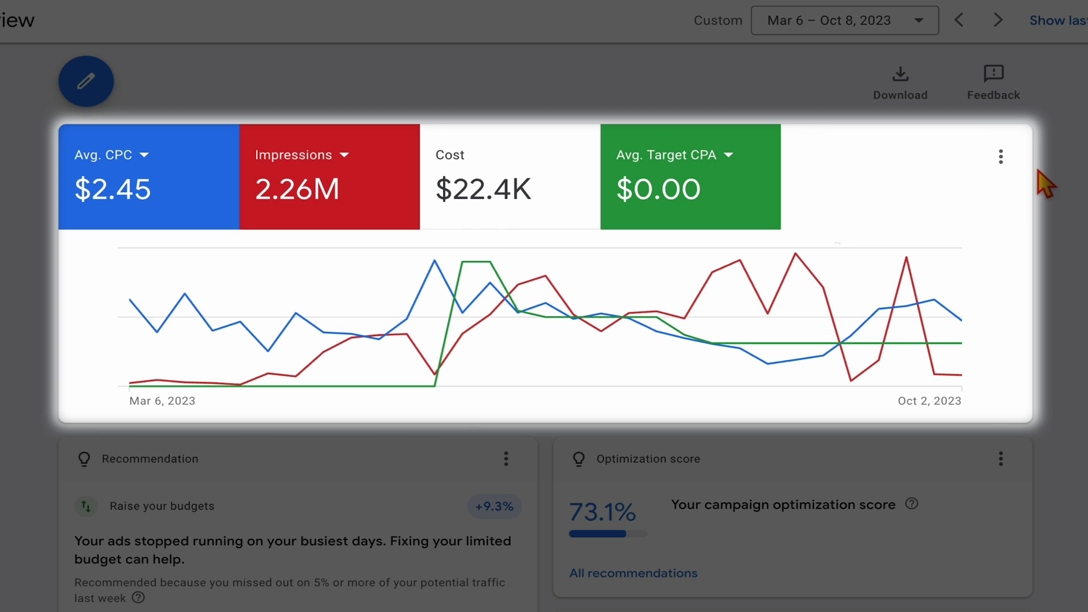
pyautogui.click(1010, 169)
# Step: Try monthly intervals, then chart Cost on weekly intervals
pyautogui.click(992, 262)
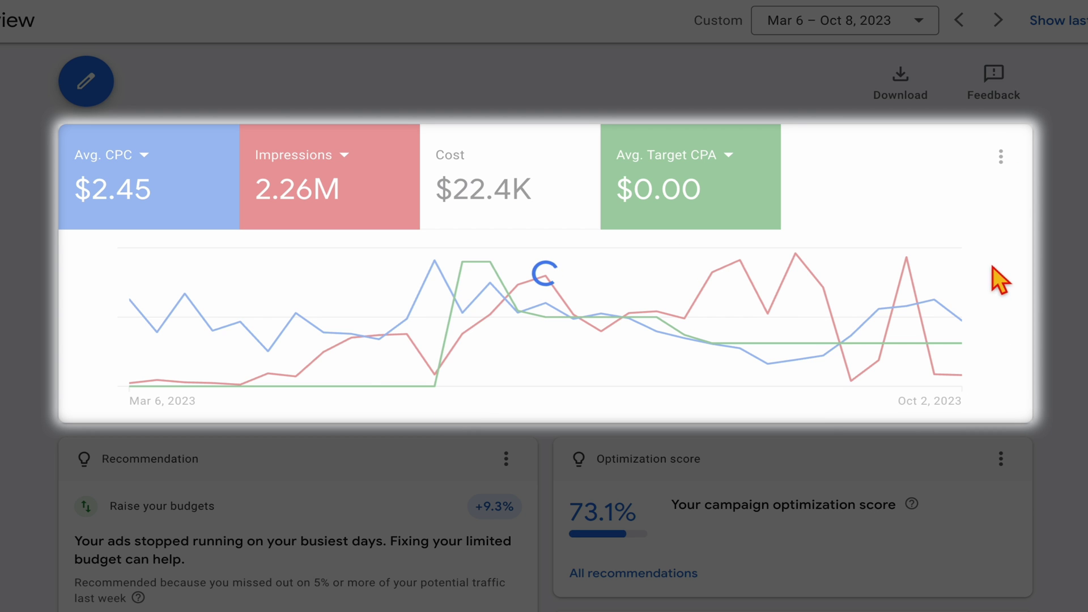
pyautogui.click(1010, 169)
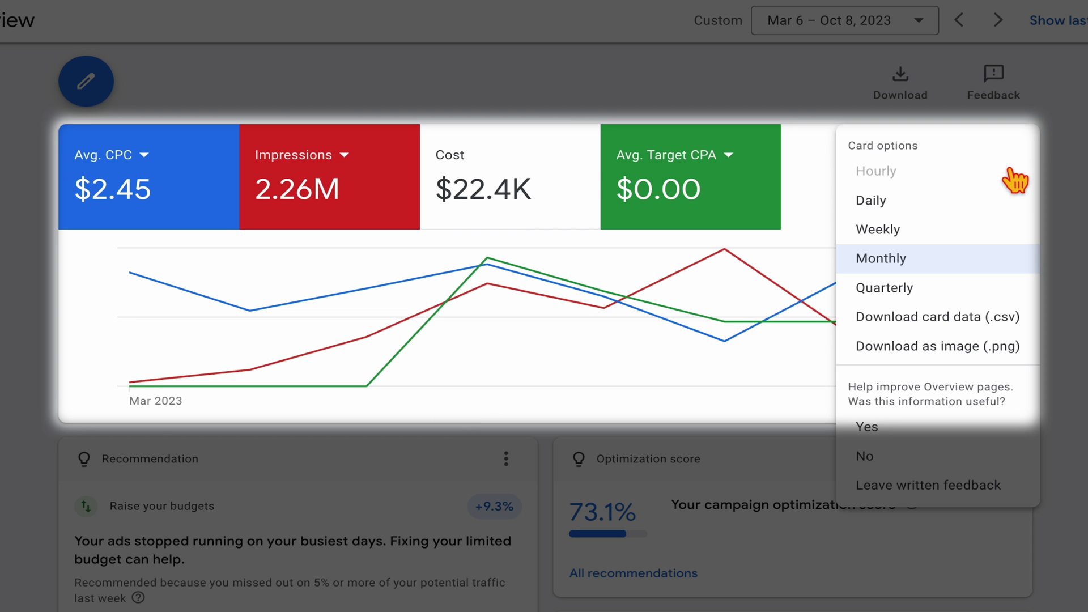
pyautogui.click(567, 89)
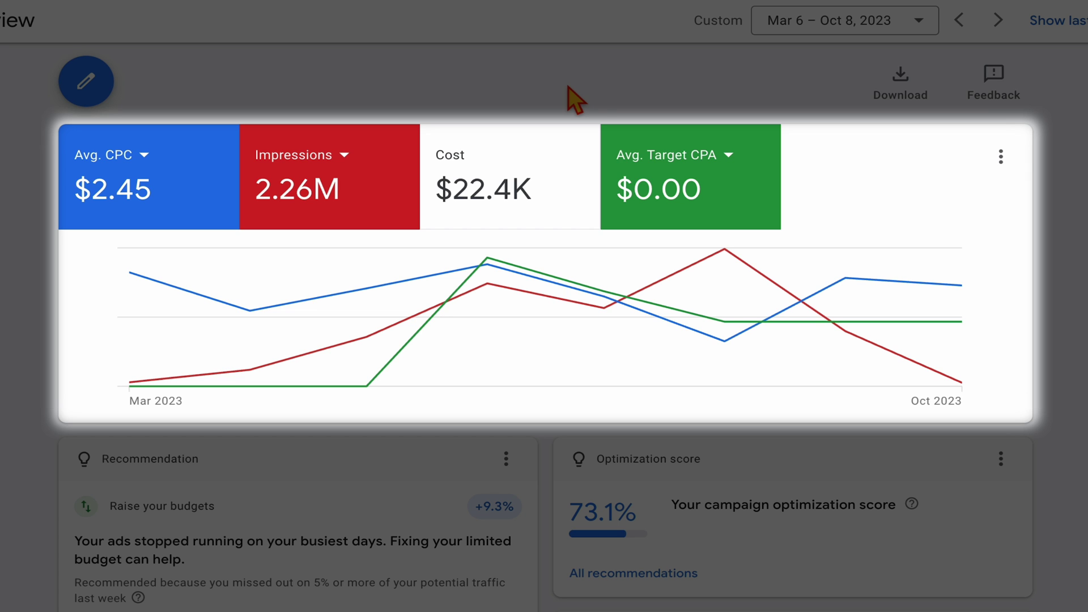
pyautogui.moveTo(351, 338)
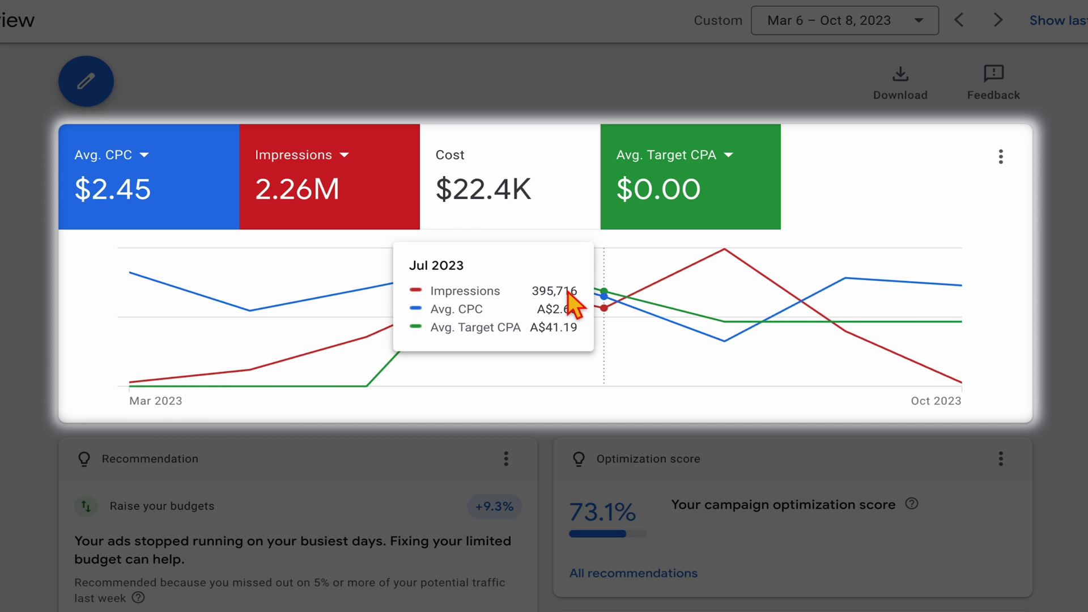
pyautogui.click(477, 180)
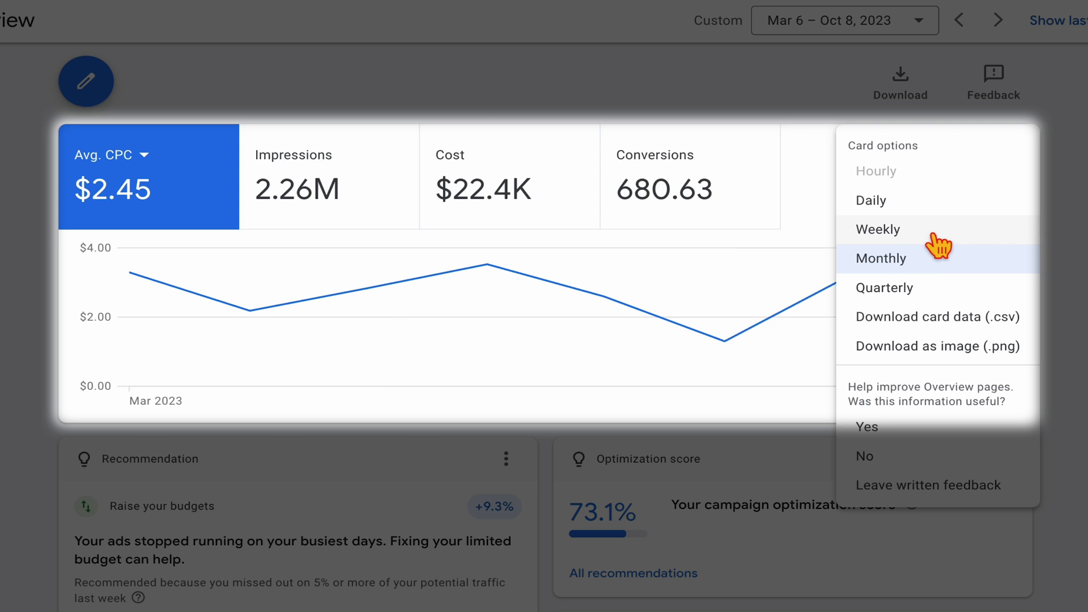
pyautogui.click(868, 229)
# Step: Chart Conversions (680.63) alongside Avg. CPC on the weekly chart
pyautogui.click(708, 208)
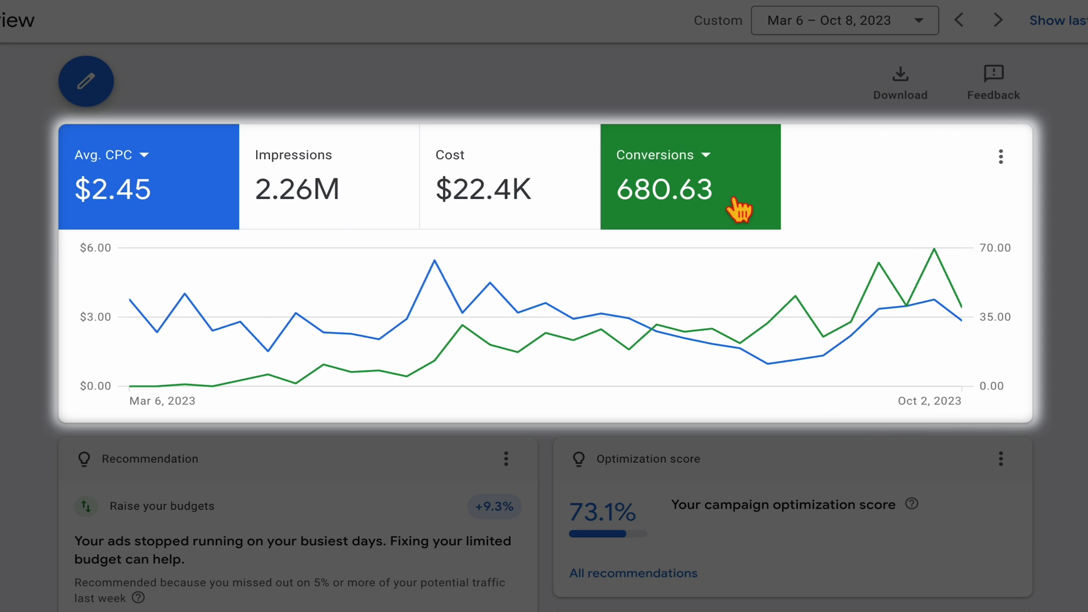
pyautogui.click(195, 222)
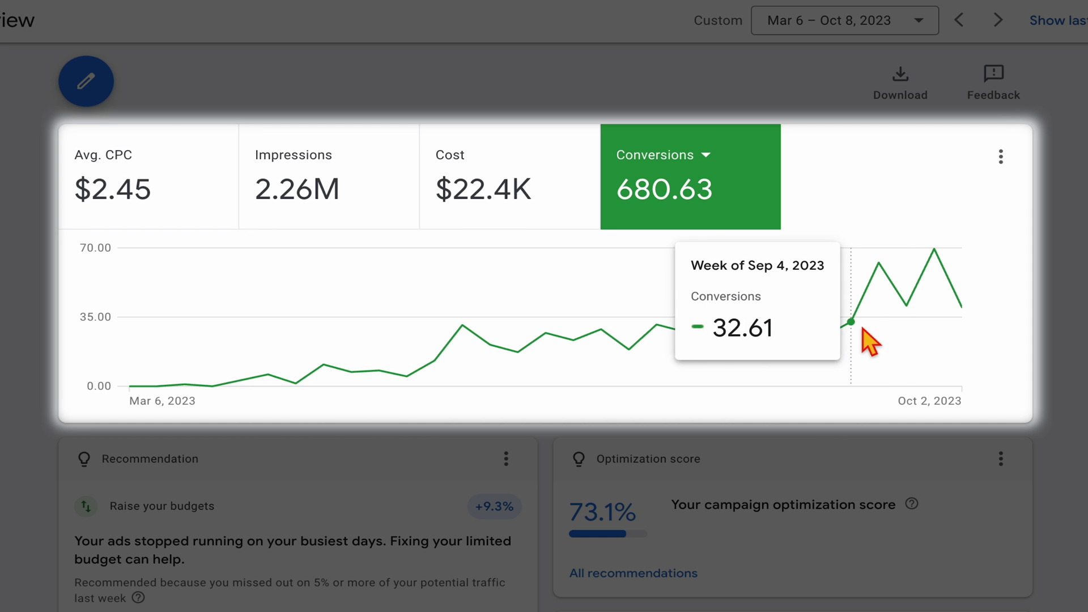
pyautogui.click(130, 155)
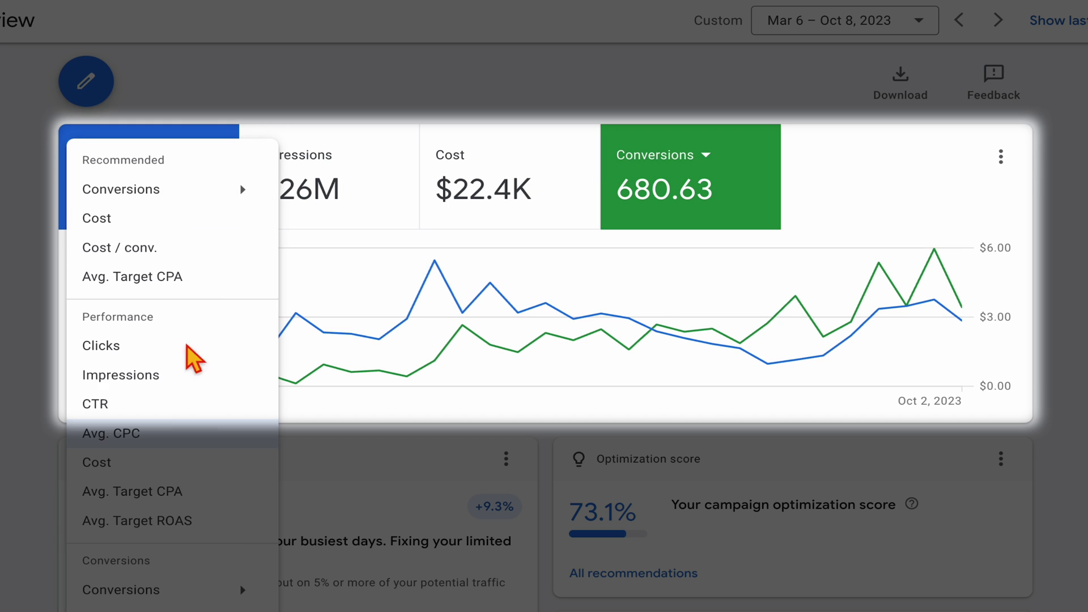
pyautogui.click(171, 279)
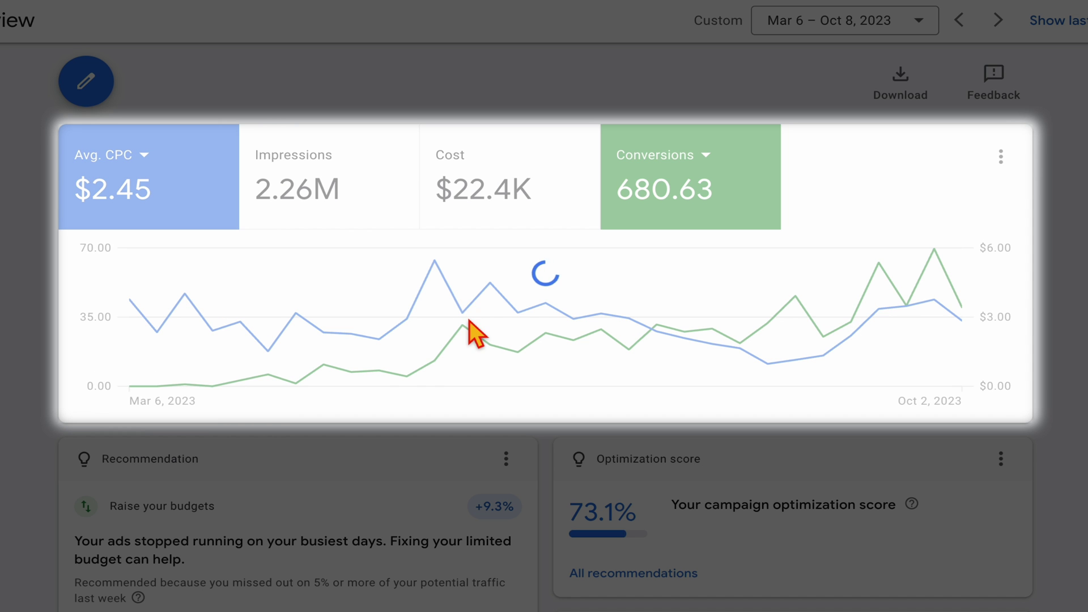